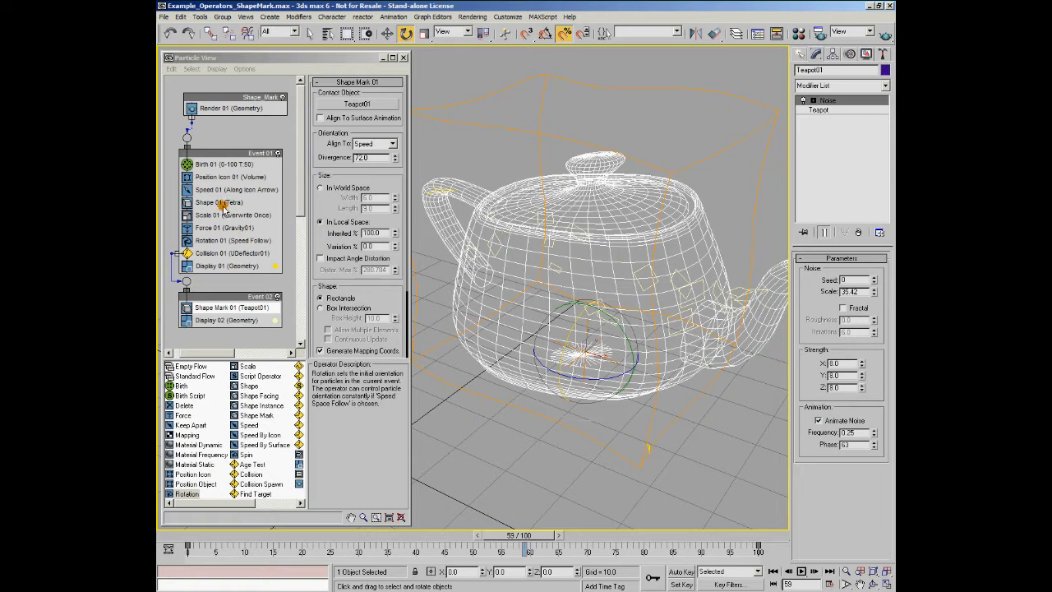
Review the settings of the Shape 01, Scale 01 and Shape Mark 01 operators
click(201, 204)
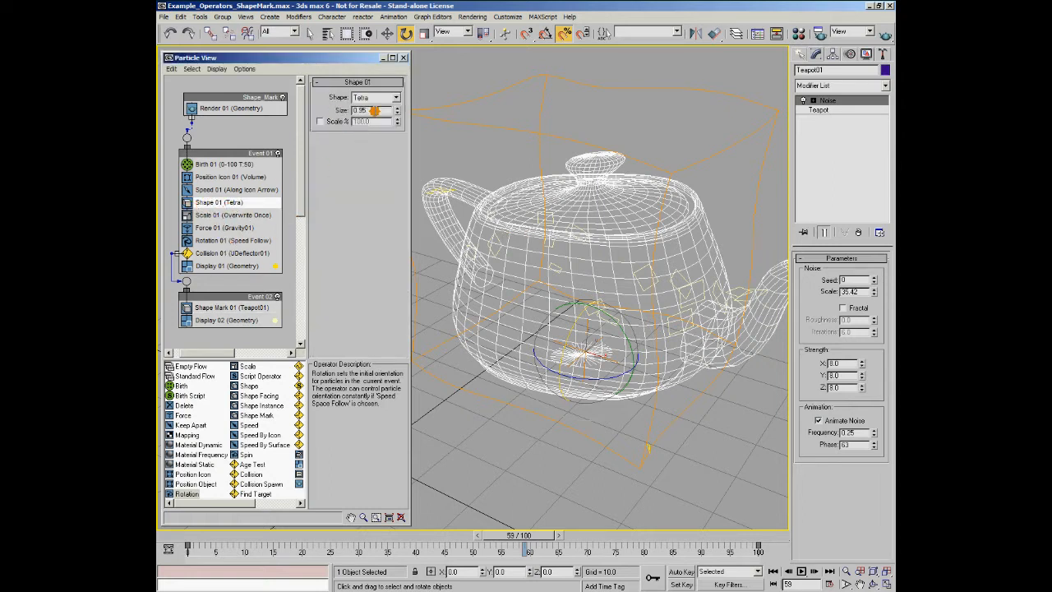
click(222, 216)
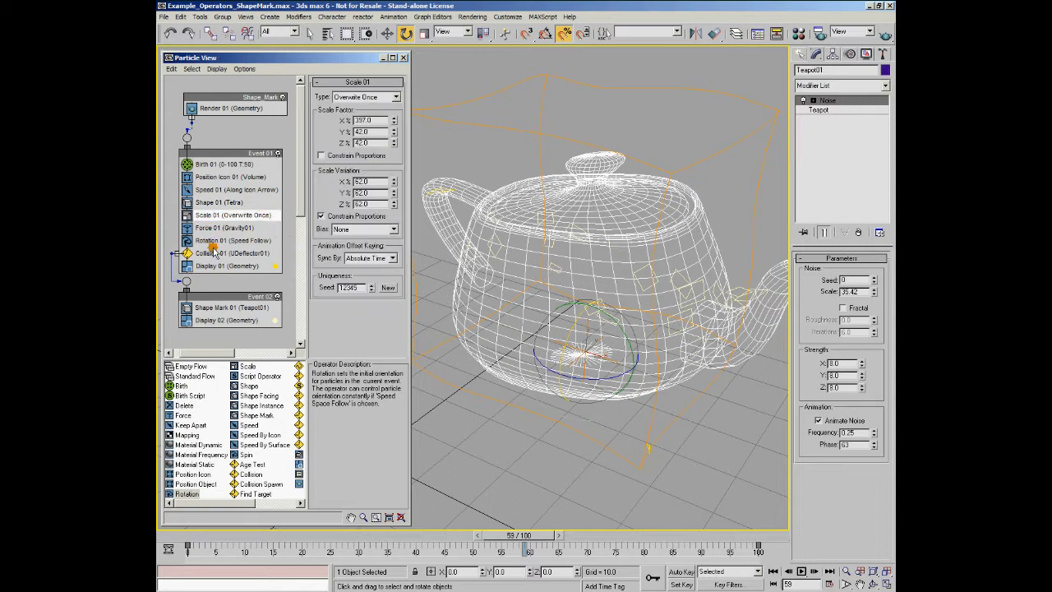
click(222, 308)
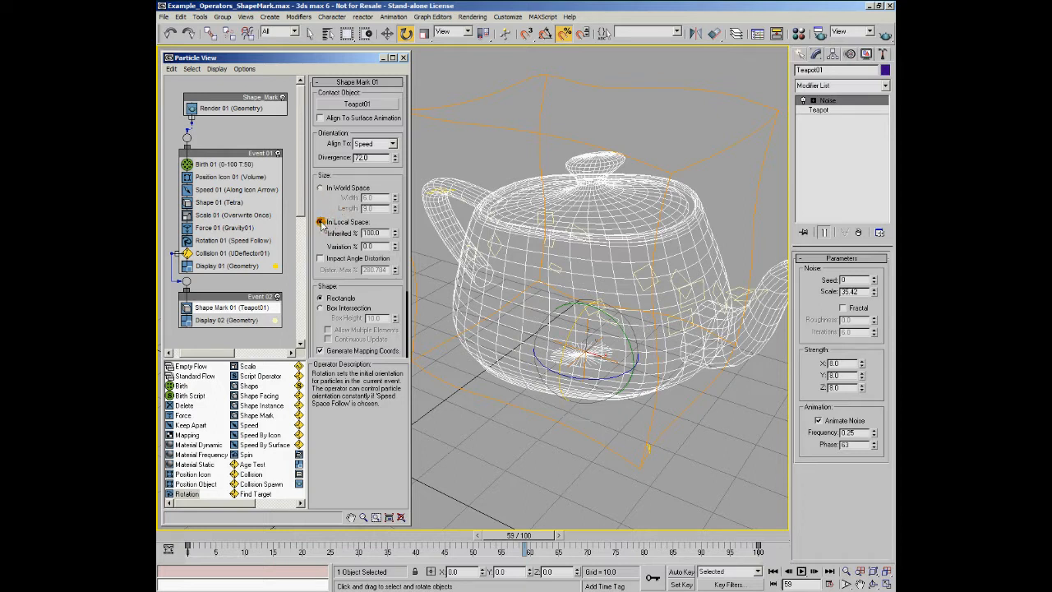
Try different Inherited % sizes for the shape marks in local space and restore the value to 100
double_click(371, 233)
click(395, 231)
drag(395, 236, 390, 346)
drag(386, 285, 353, 230)
text(1)
Try size variations such as 58, 24 and 39 percent on the shape marks, and reset Variation % to 0
mouse_move(392, 208)
mouse_down()
mouse_move(390, 187)
mouse_move(389, 212)
mouse_up()
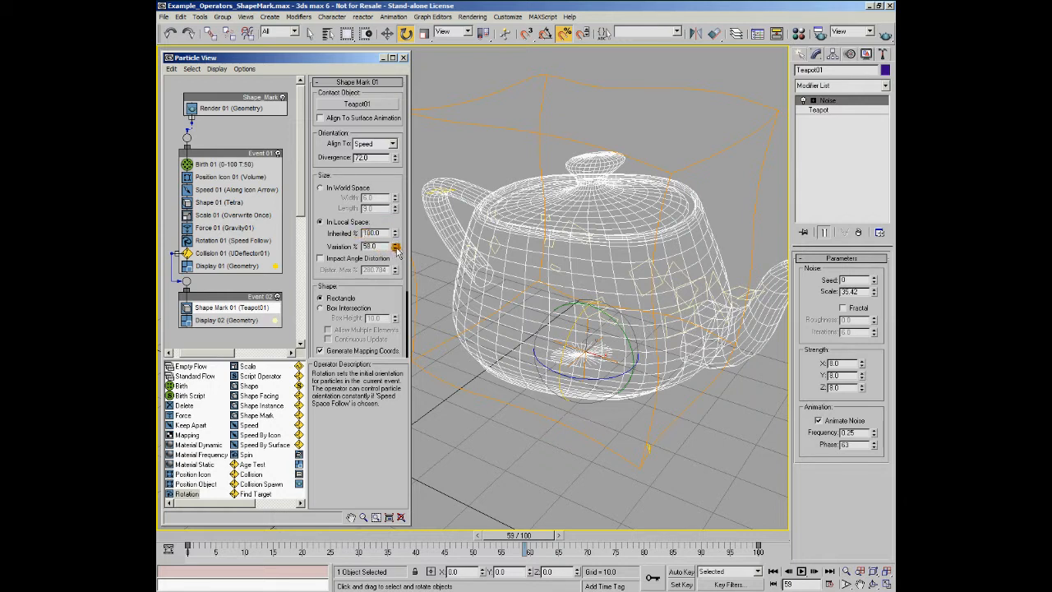
drag(397, 257, 395, 269)
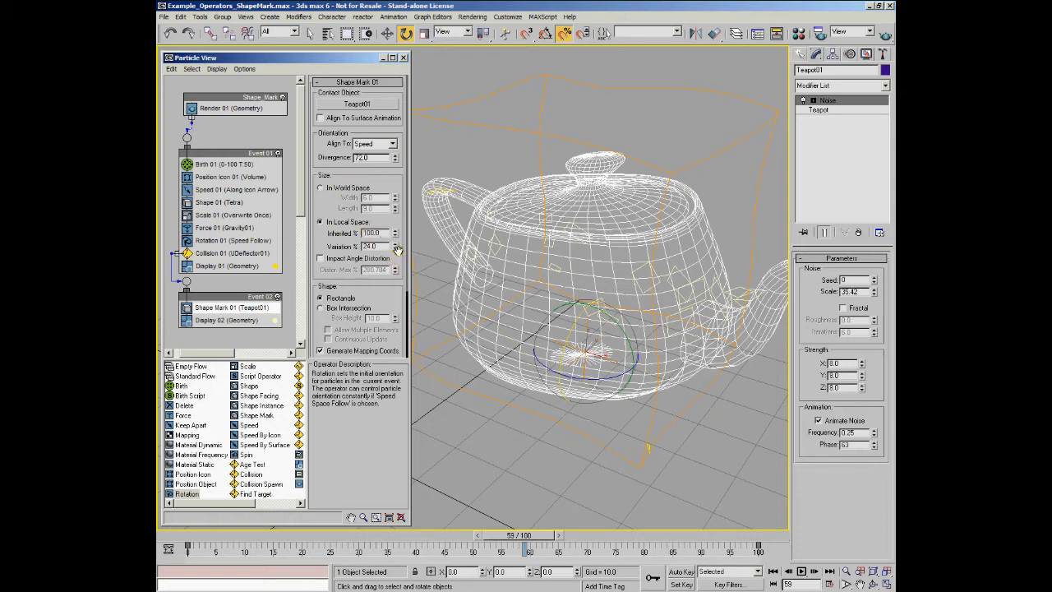
mouse_move(395, 253)
mouse_down()
mouse_move(396, 218)
mouse_move(400, 238)
mouse_up()
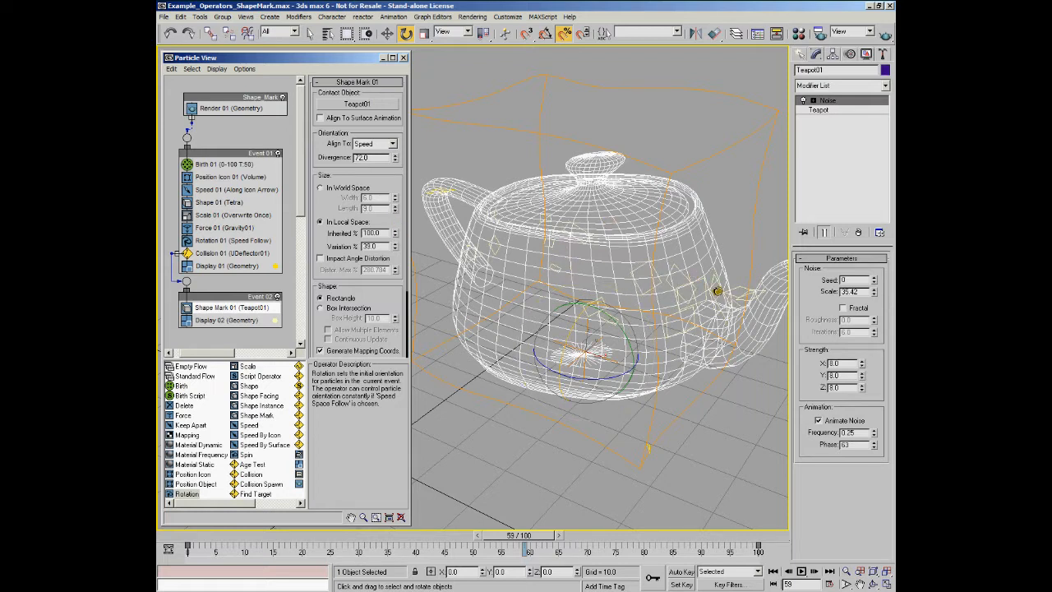
right_click(396, 246)
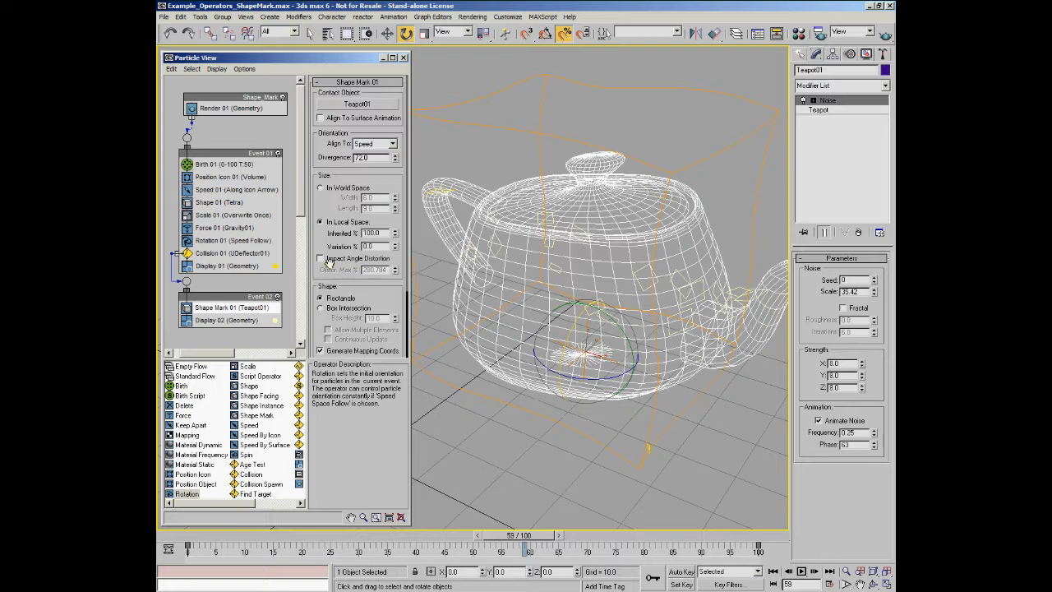
Enable Impact Angle Distortion, size the marks In World Space, and scrub the animation to inspect them on the teapot
click(320, 259)
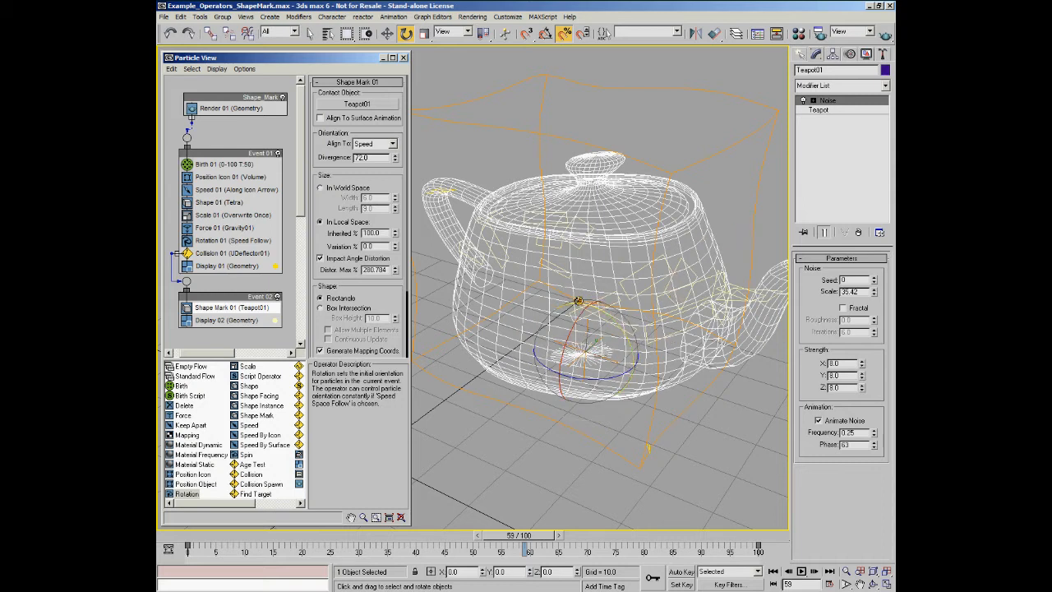
click(322, 189)
alt+middle_drag(497, 267, 613, 266)
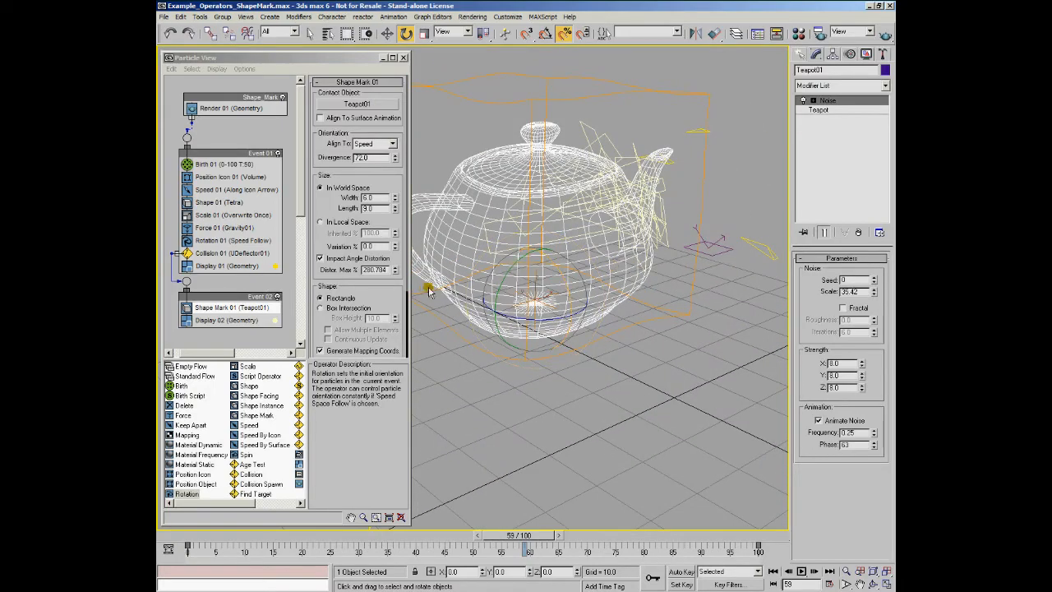
alt+middle_drag(562, 200, 574, 366)
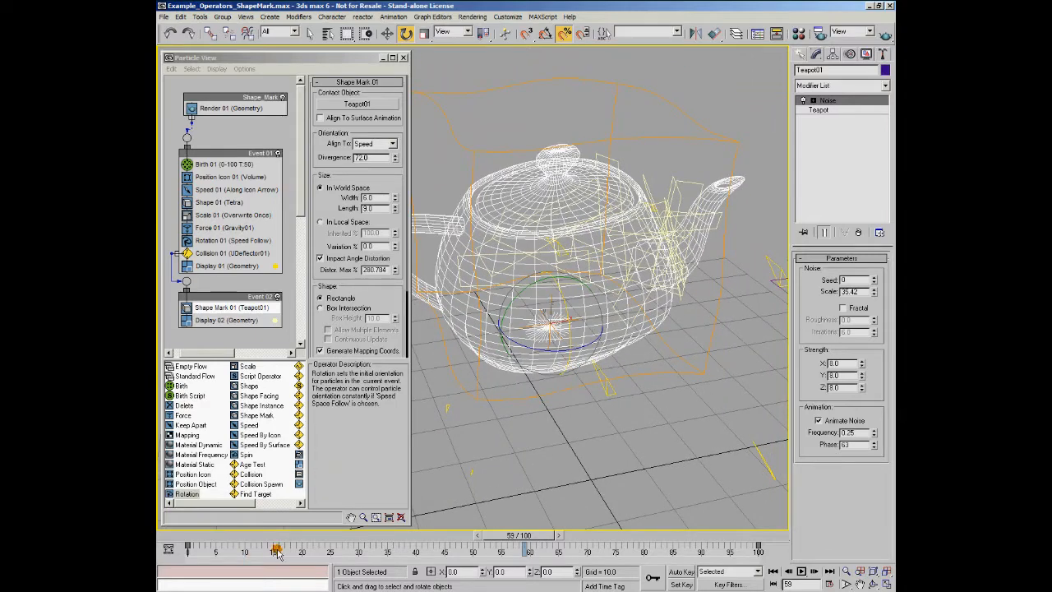
drag(179, 538, 427, 538)
key(e)
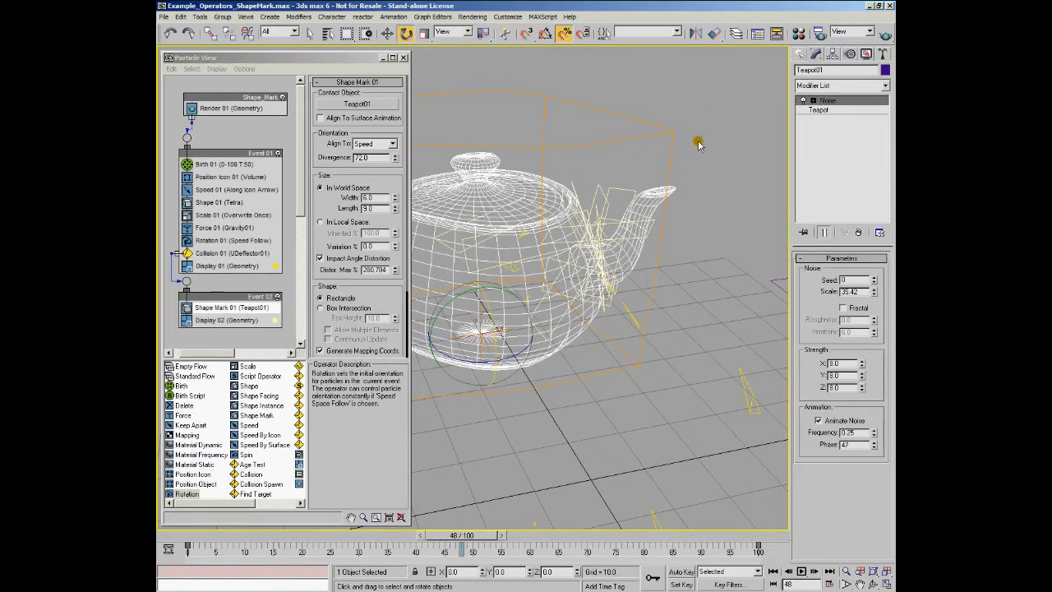
Display the teapot as a box and scrub through the animation to inspect the distorted marks
click(866, 53)
click(810, 463)
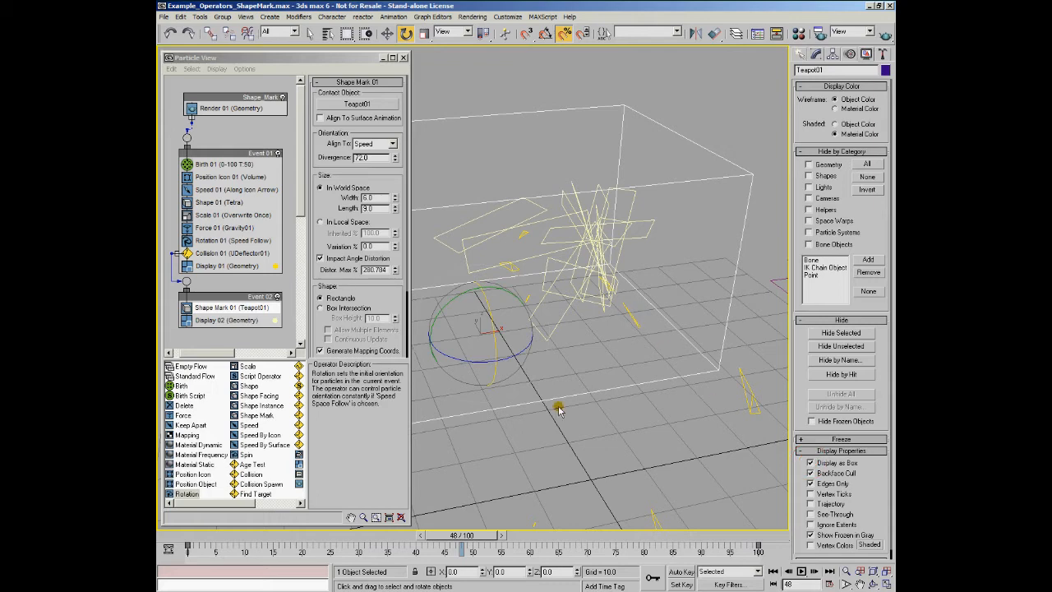
drag(211, 540, 750, 535)
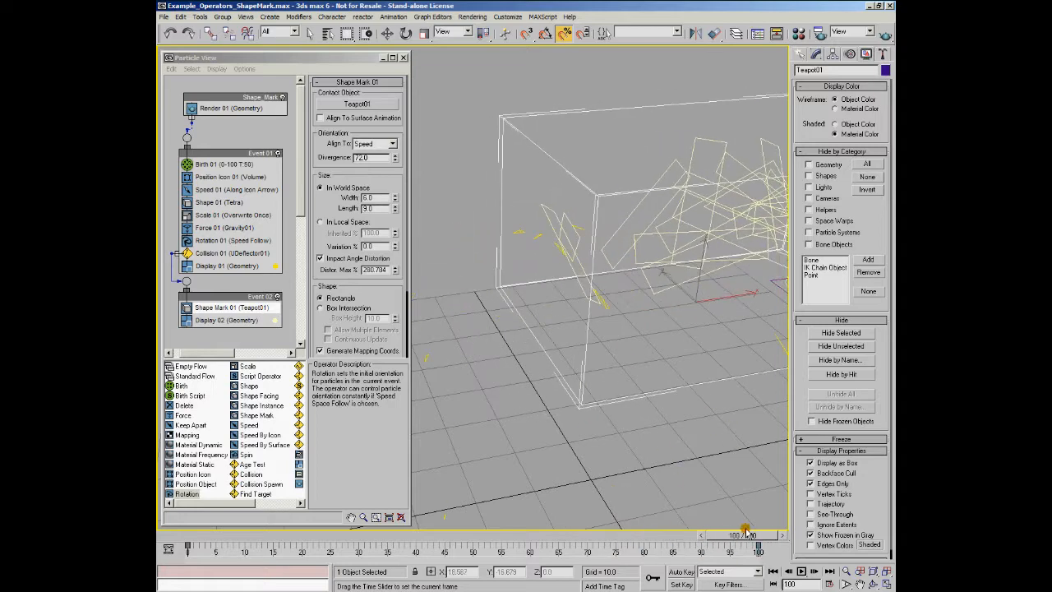
key(e)
drag(212, 542, 503, 534)
key(e)
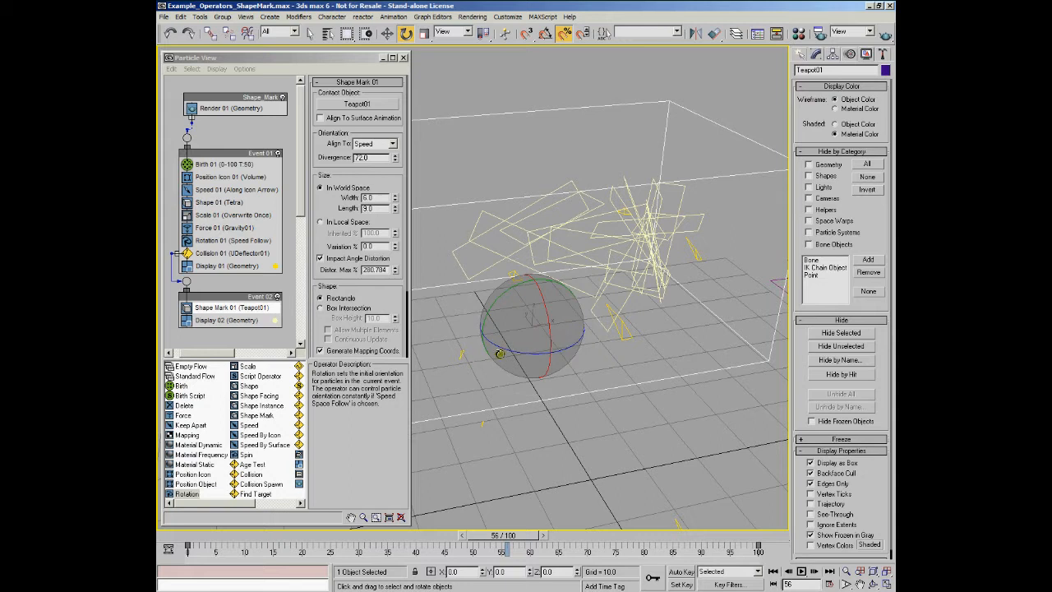
Disable Impact Angle Distortion for Shape Mark 01 and scrub the animation to check the marks
click(321, 258)
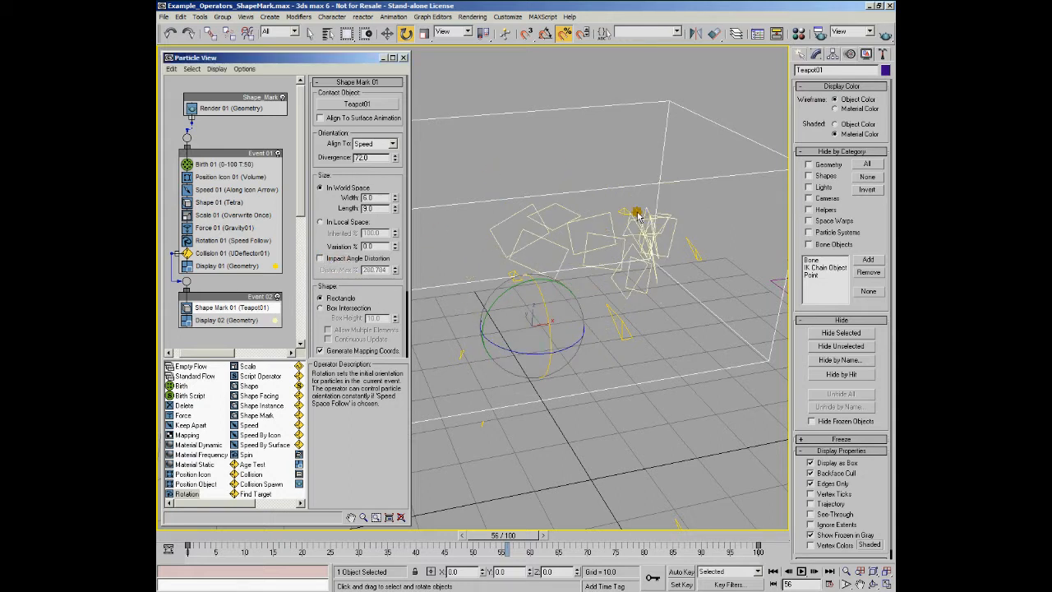
drag(326, 537, 550, 550)
key(e)
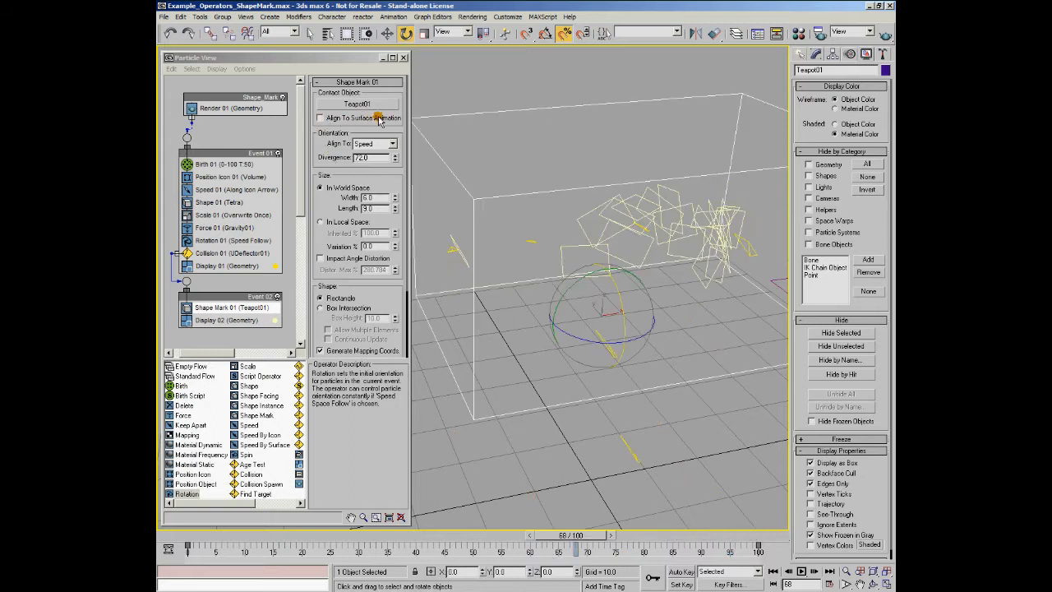
Enable Align To Surface Animation for Shape Mark 01 and scrub the animation to frame 100
click(319, 118)
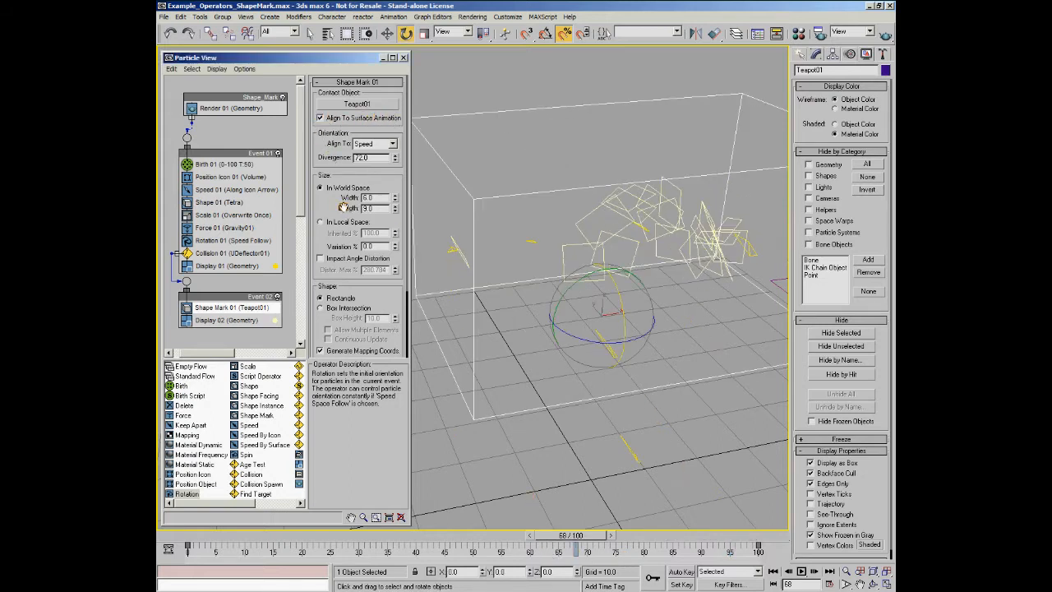
drag(169, 535, 616, 546)
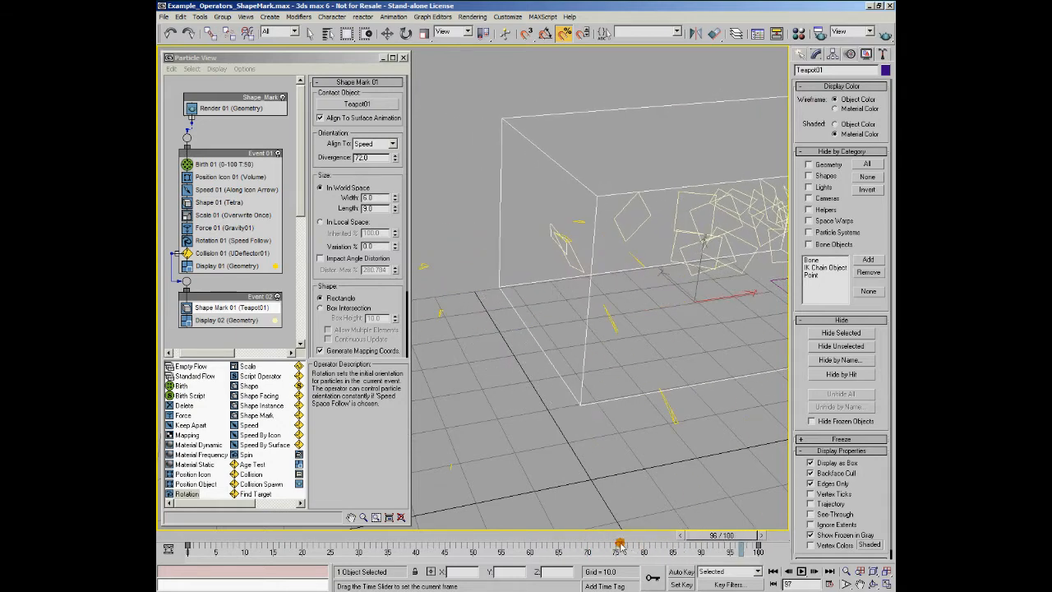
drag(709, 544, 732, 547)
key(e)
drag(758, 549, 761, 549)
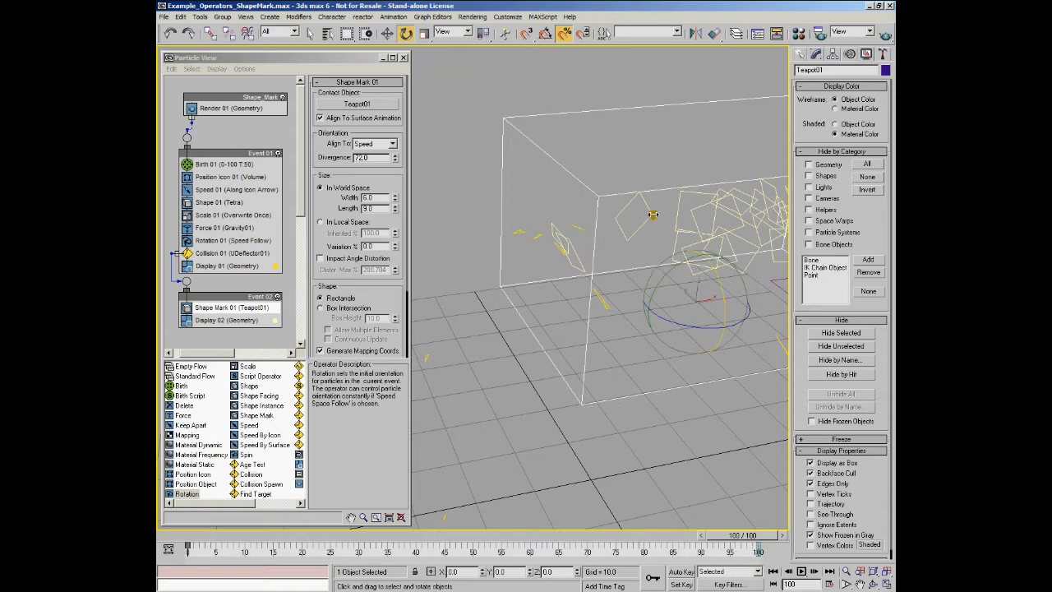
Activate the Move tool and filter the track bar to show only Current Transform keys for the teapot
key(w)
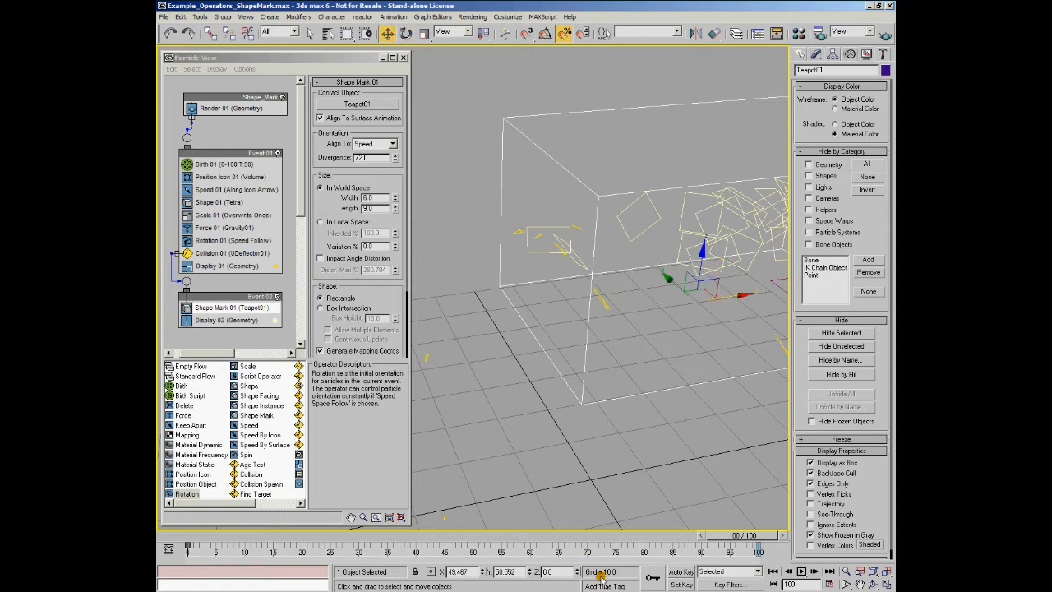
right_click(612, 545)
mouse_move(641, 519)
click(653, 498)
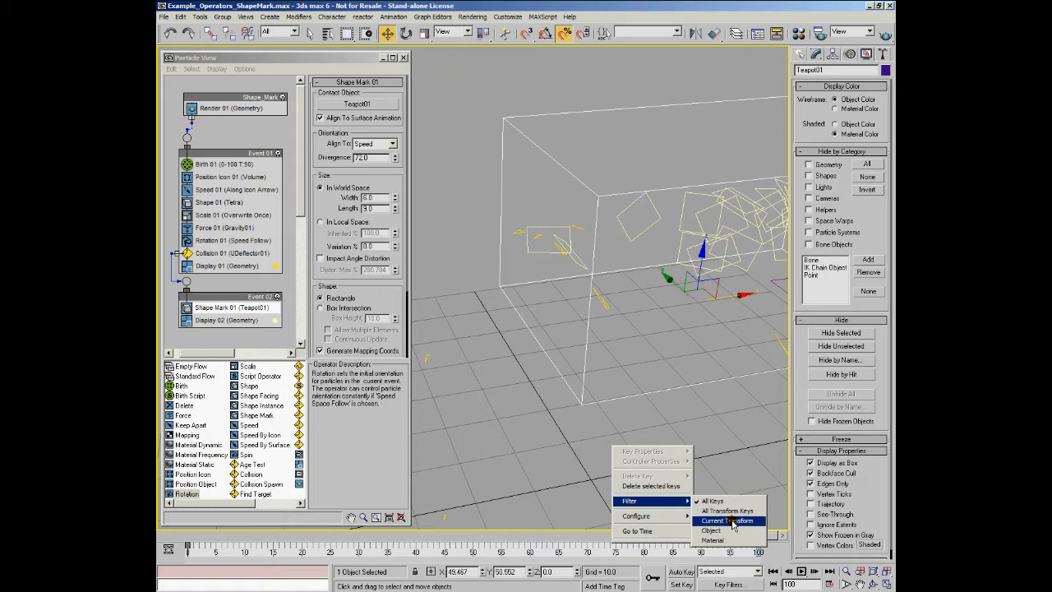
click(734, 511)
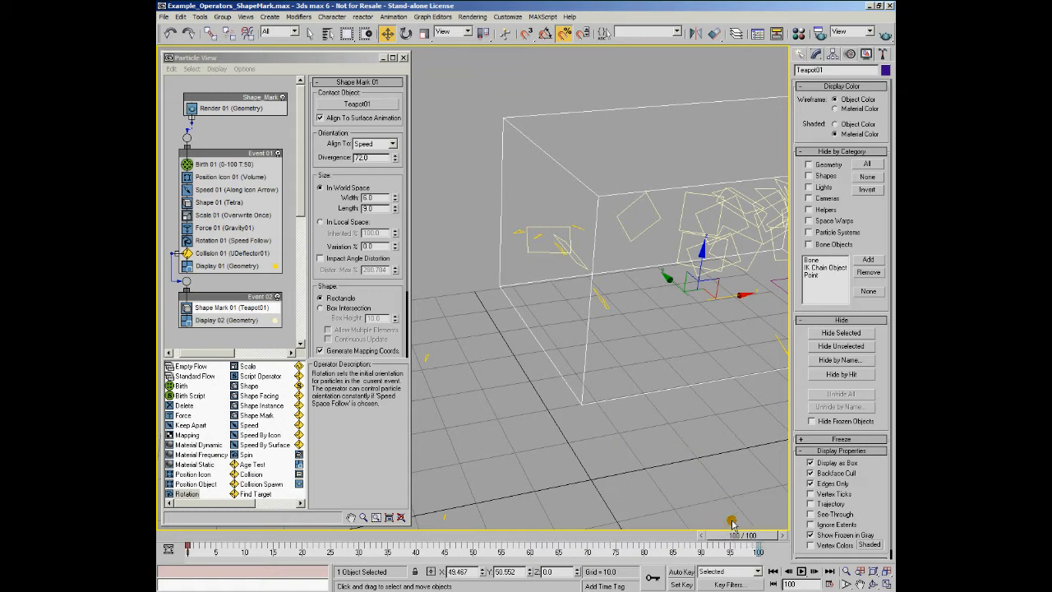
click(633, 191)
click(612, 188)
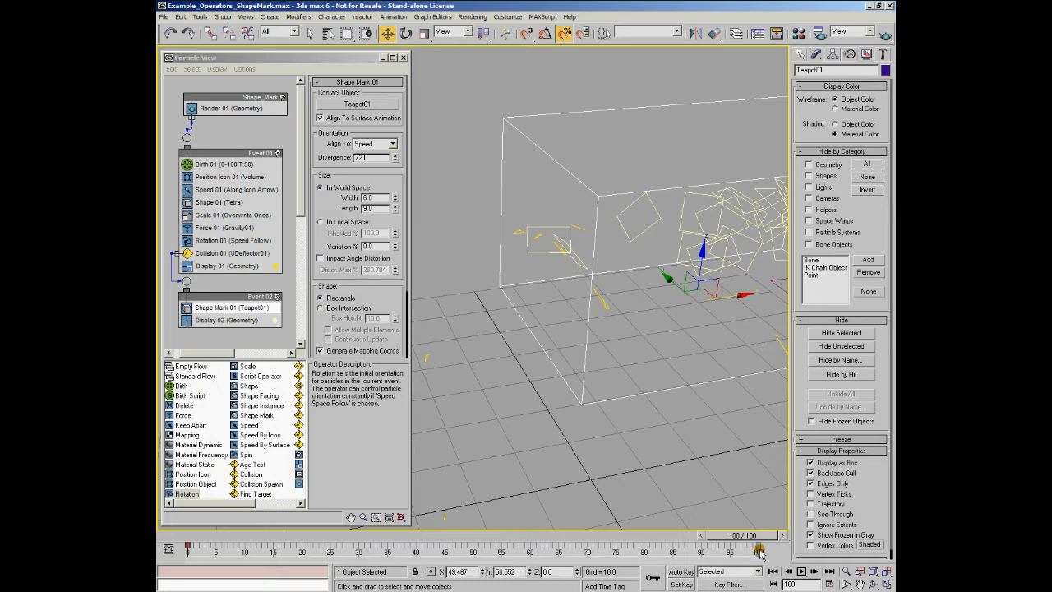
With Auto Key on at frame 100, move the teapot back along X to about 41.2
mouse_move(759, 540)
mouse_down()
mouse_move(606, 536)
mouse_move(759, 540)
mouse_up()
key(w)
click(681, 571)
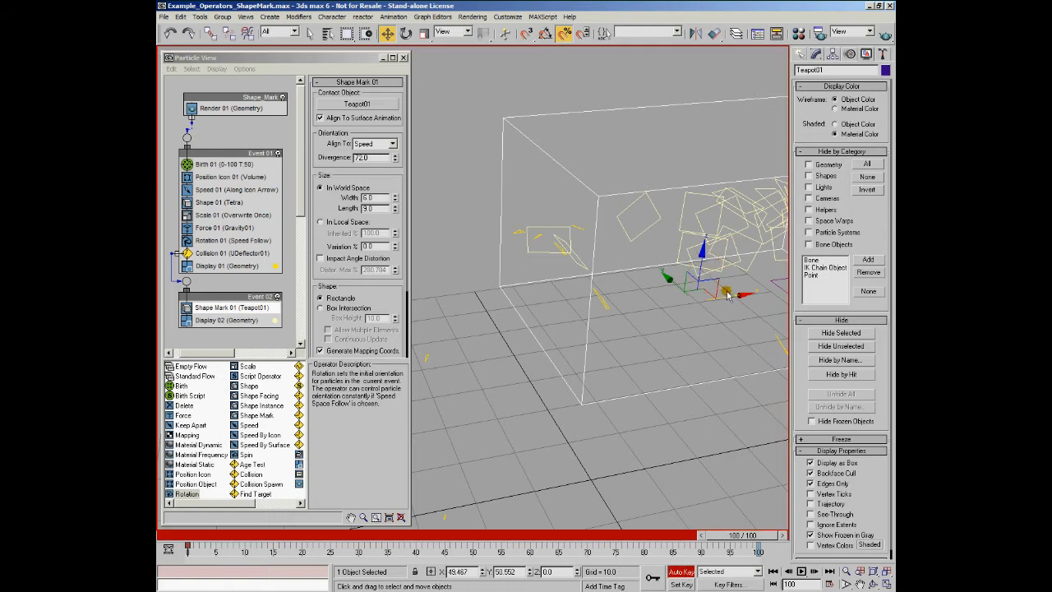
drag(730, 296, 701, 304)
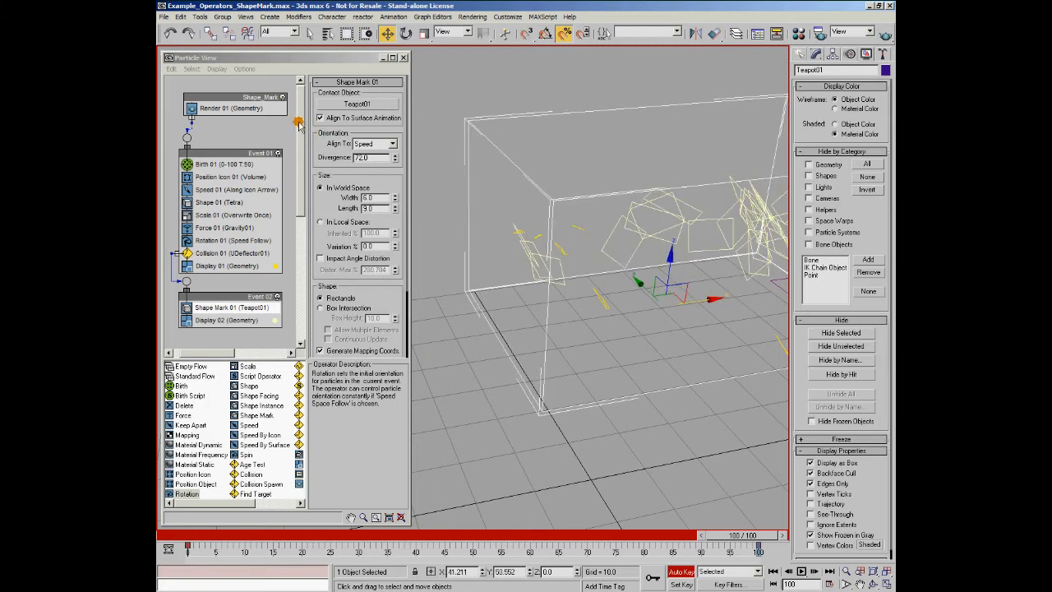
Turn off the Shape_Mark particle system, move the teapot's frame 100 position key to frame 70, and leave Auto Key mode
click(282, 97)
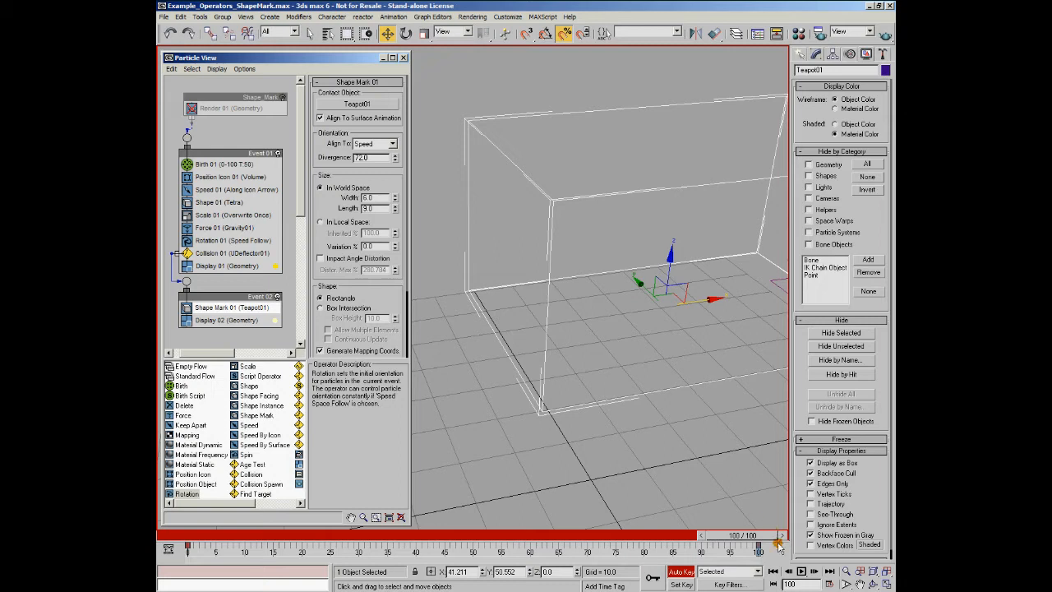
drag(758, 548, 589, 572)
drag(739, 534, 605, 541)
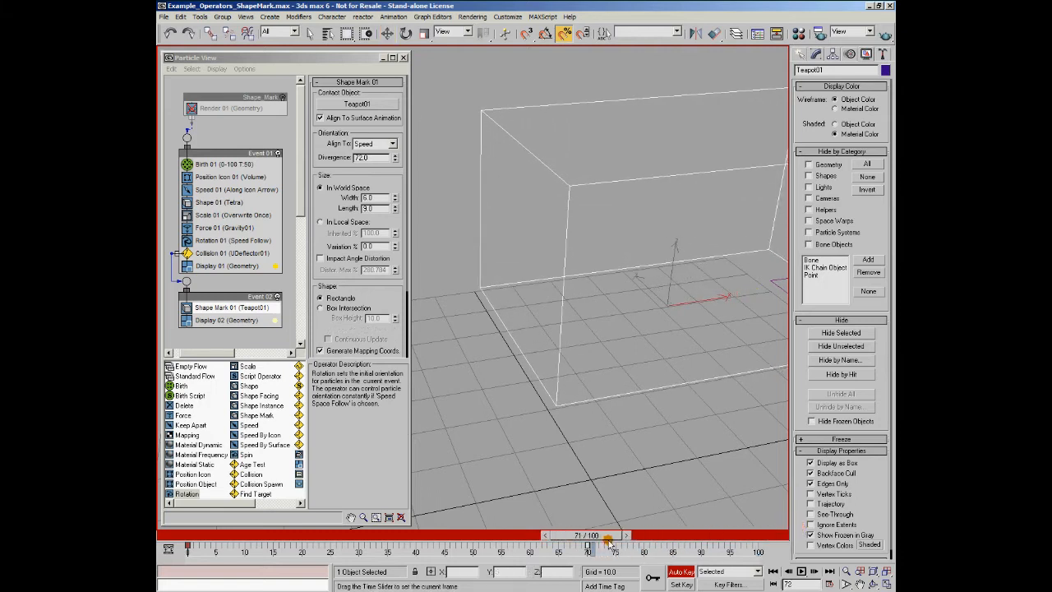
click(679, 571)
Examine the teapot's position curves in the Curve Editor and scrub the animation to frame 100
right_click(620, 180)
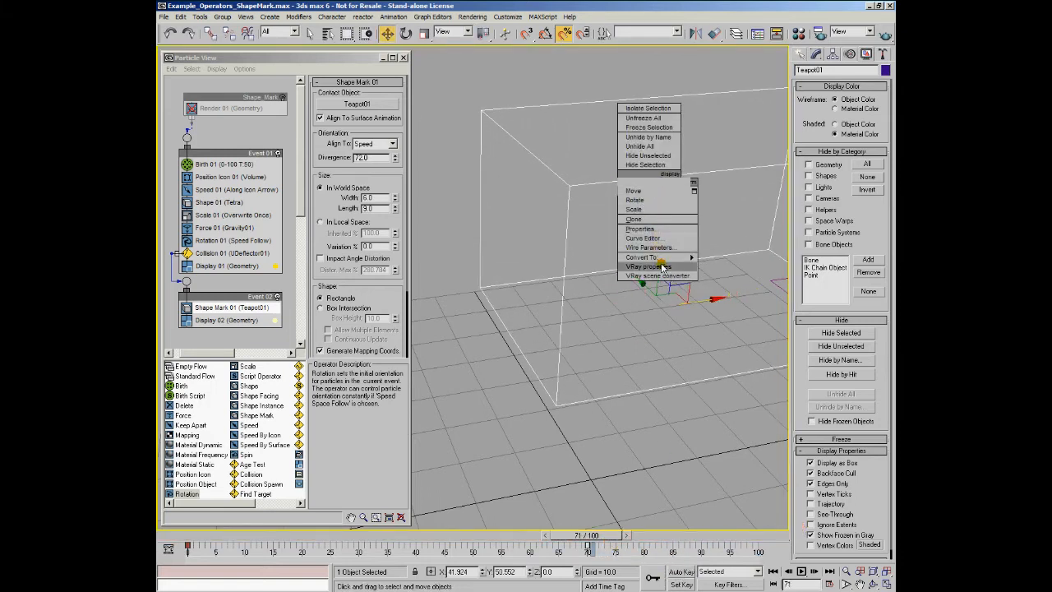
click(653, 243)
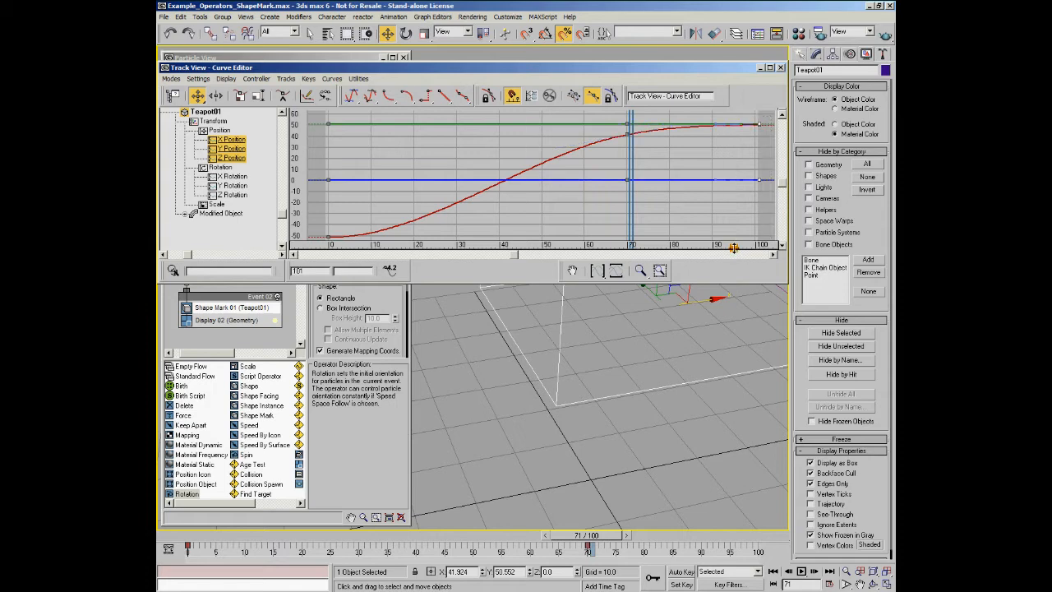
click(780, 67)
drag(210, 546, 757, 558)
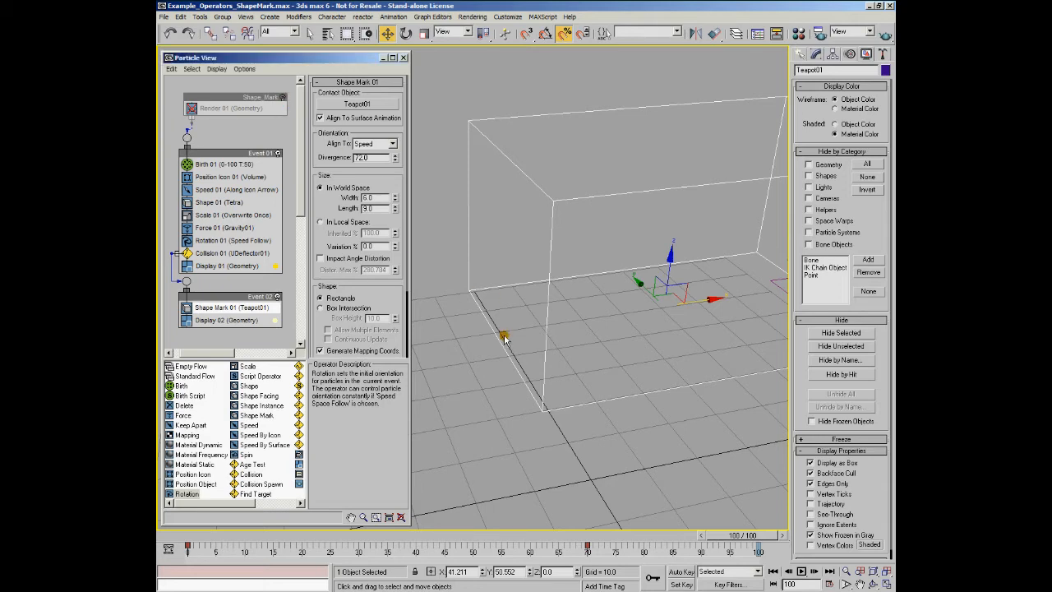
Turn the Shape_Mark particle system back on and scrub the animation to frame 100 to check the marks
drag(198, 533, 747, 551)
key(w)
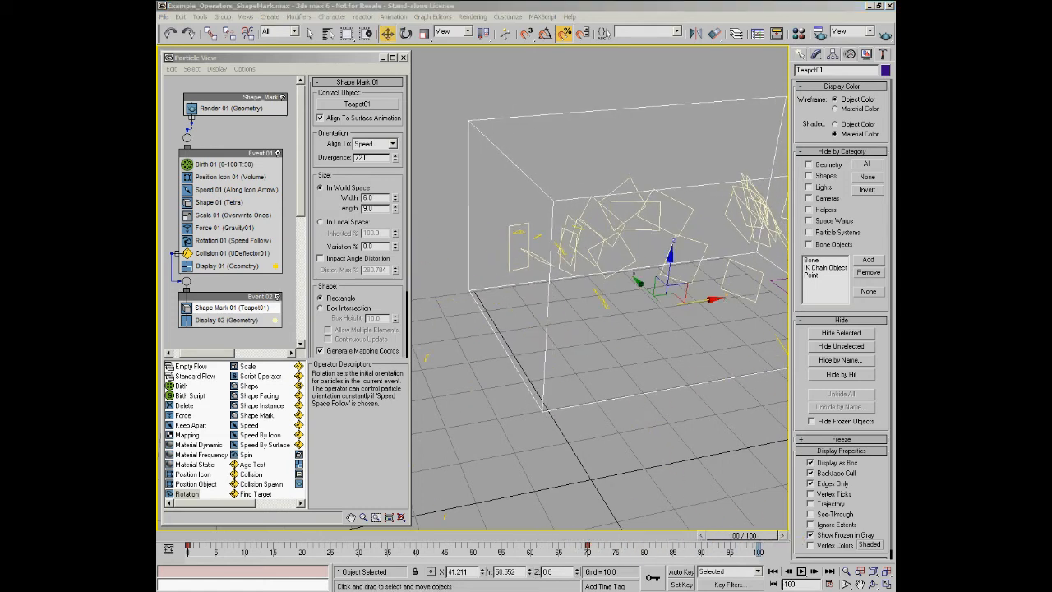
drag(380, 294, 364, 223)
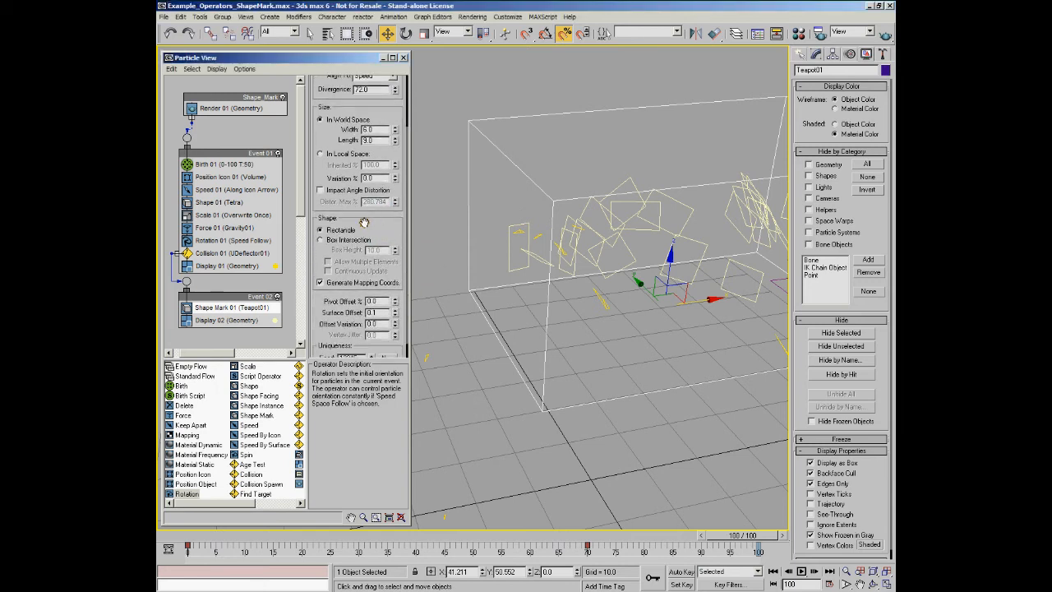